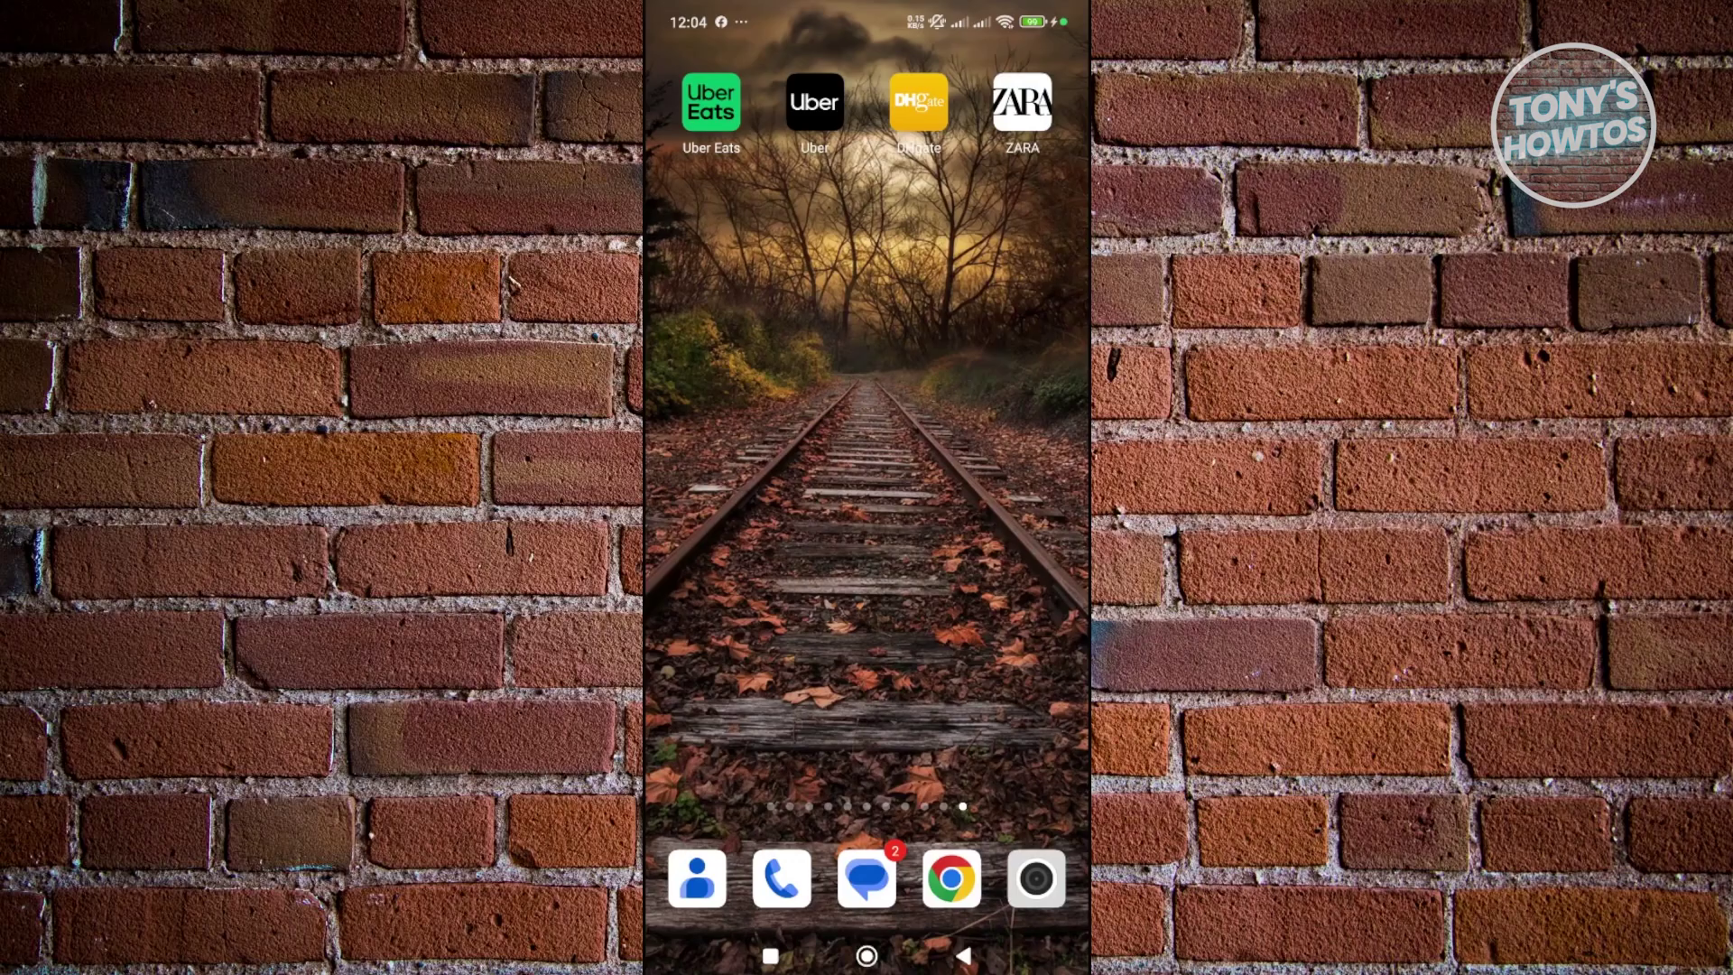
Launch the Uber Eats app from the Android home screen.
{"action": "left_click", "coordinate": [711, 102]}
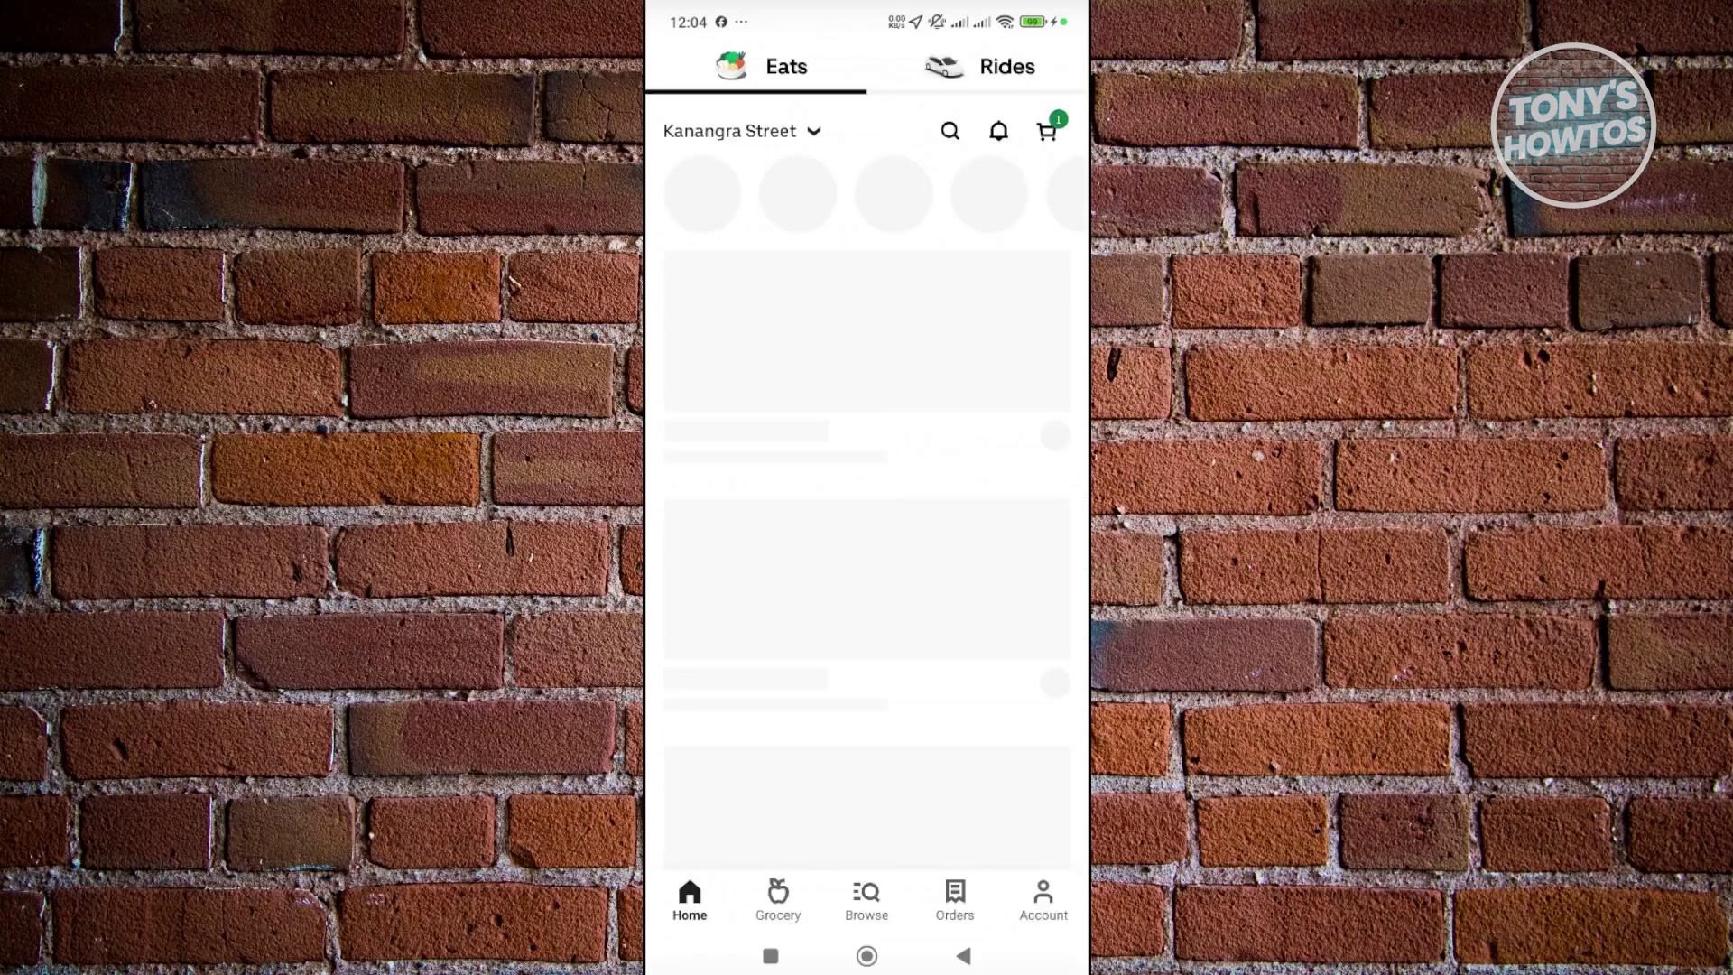
Go to Account, then Wallet, and start adding a new payment method.
{"action": "left_click", "coordinate": [1043, 899]}
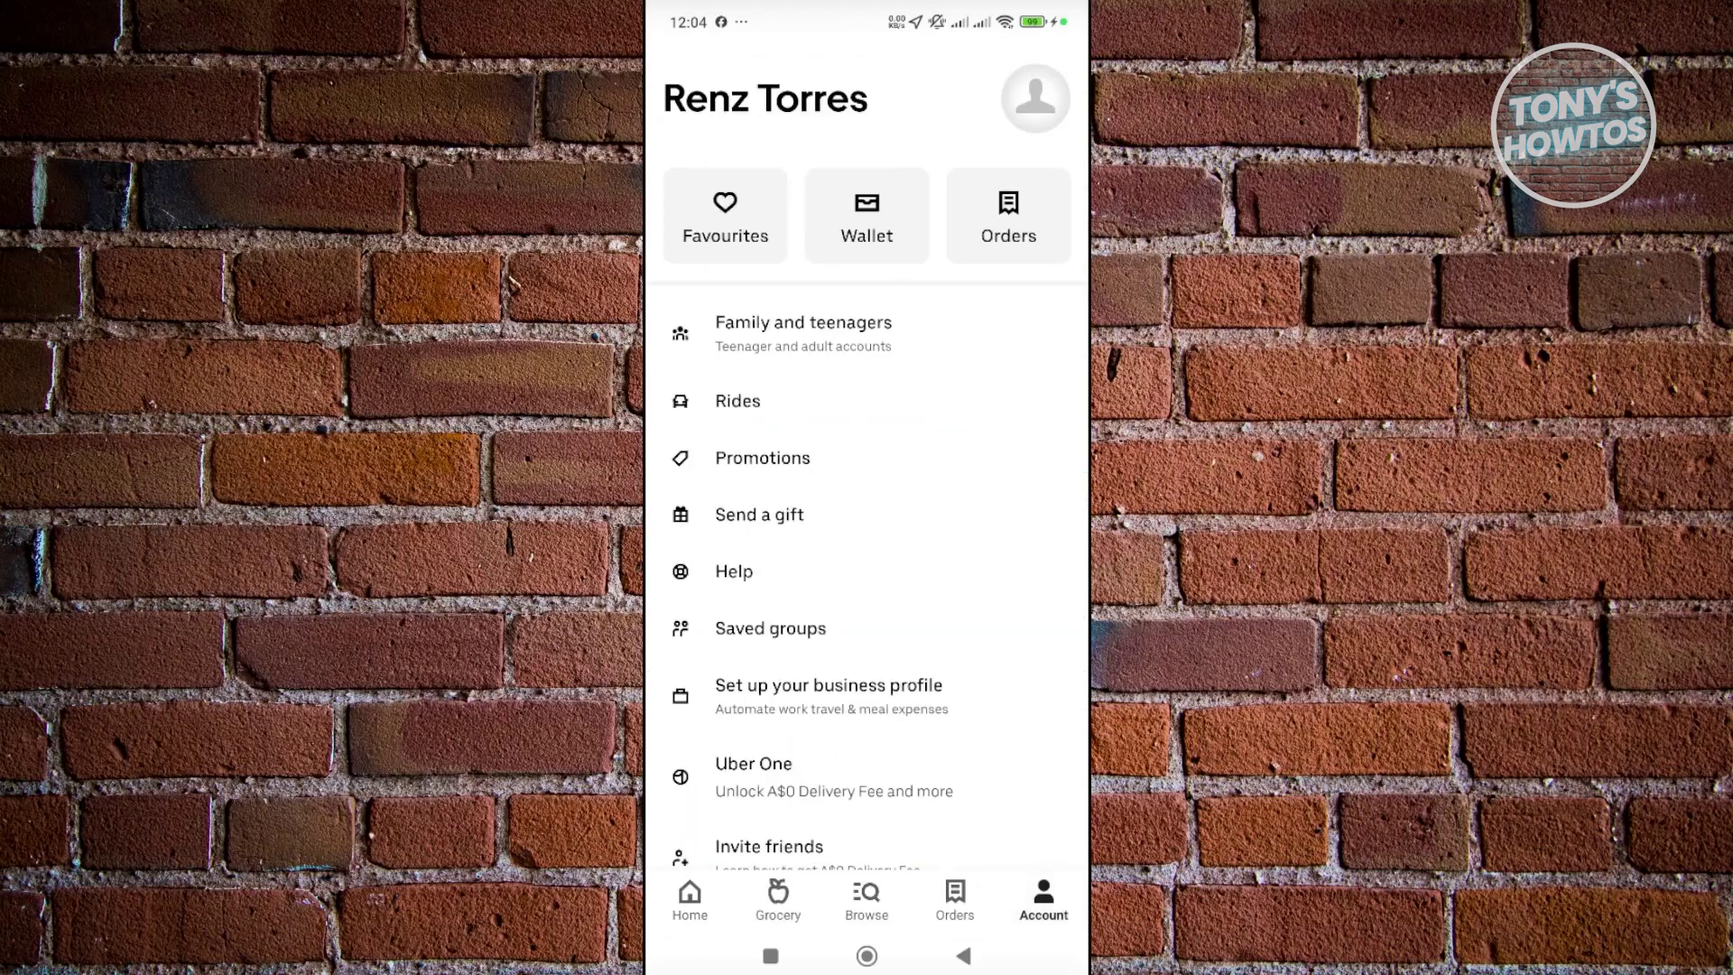
{"action": "left_click", "coordinate": [867, 217]}
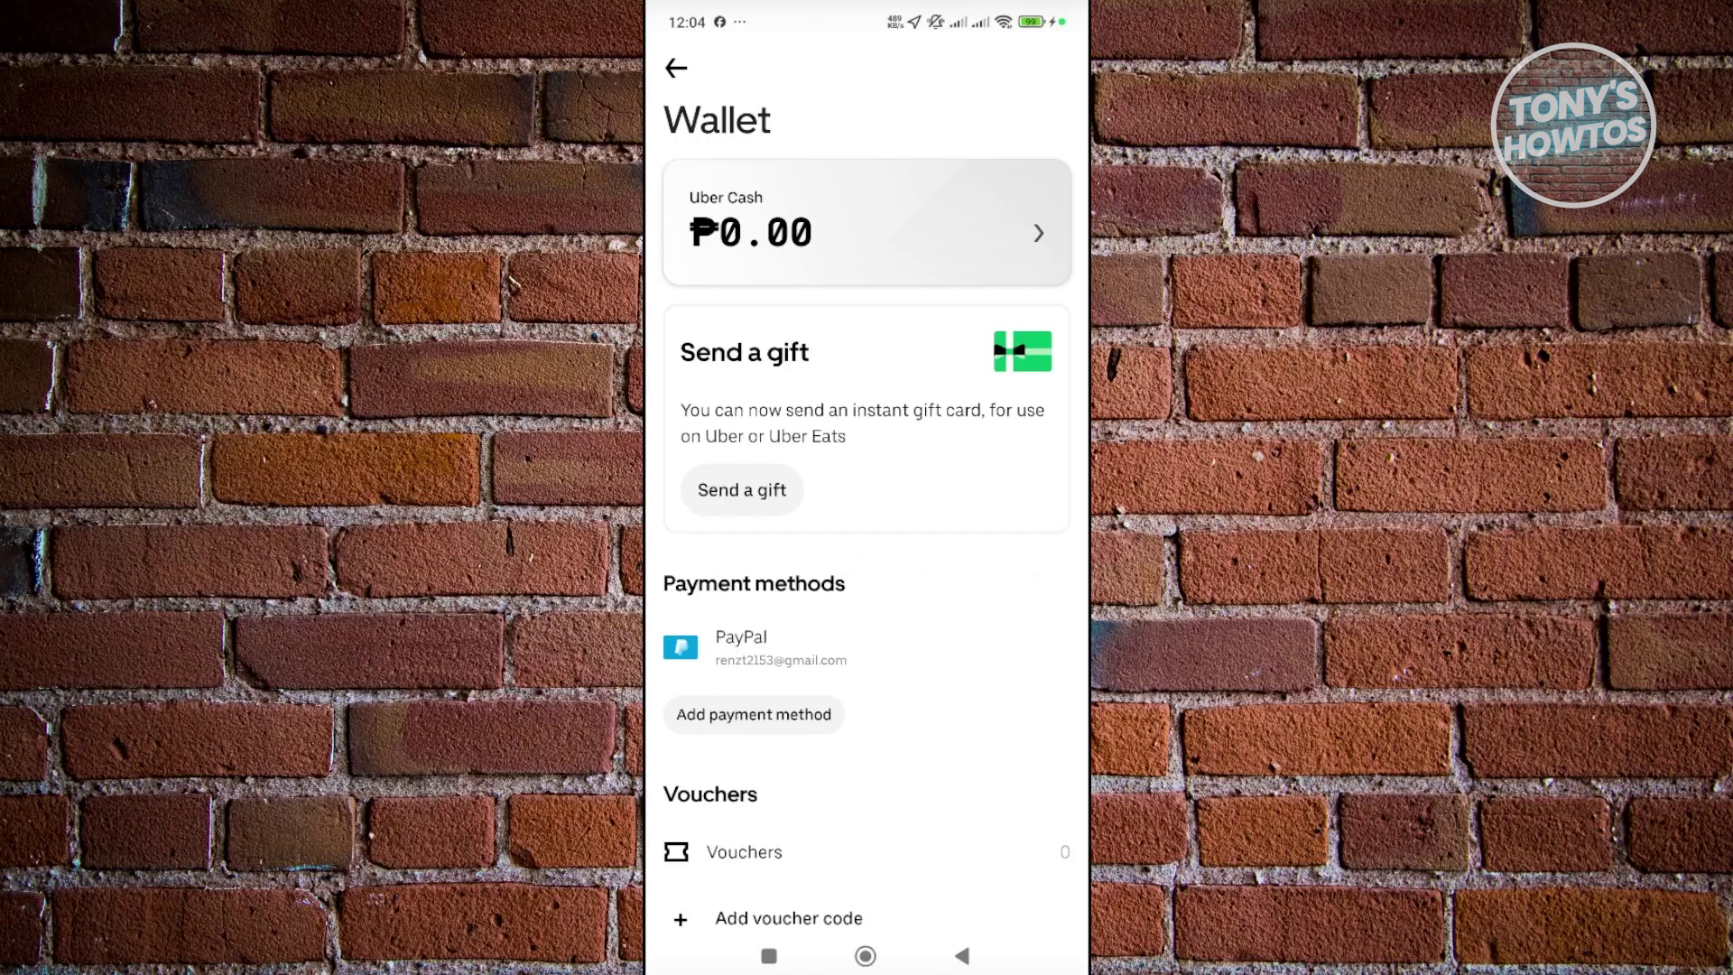
{"action": "scroll", "coordinate": [867, 494], "scroll_direction": "down", "scroll_amount": 1}
{"action": "left_click", "coordinate": [934, 796]}
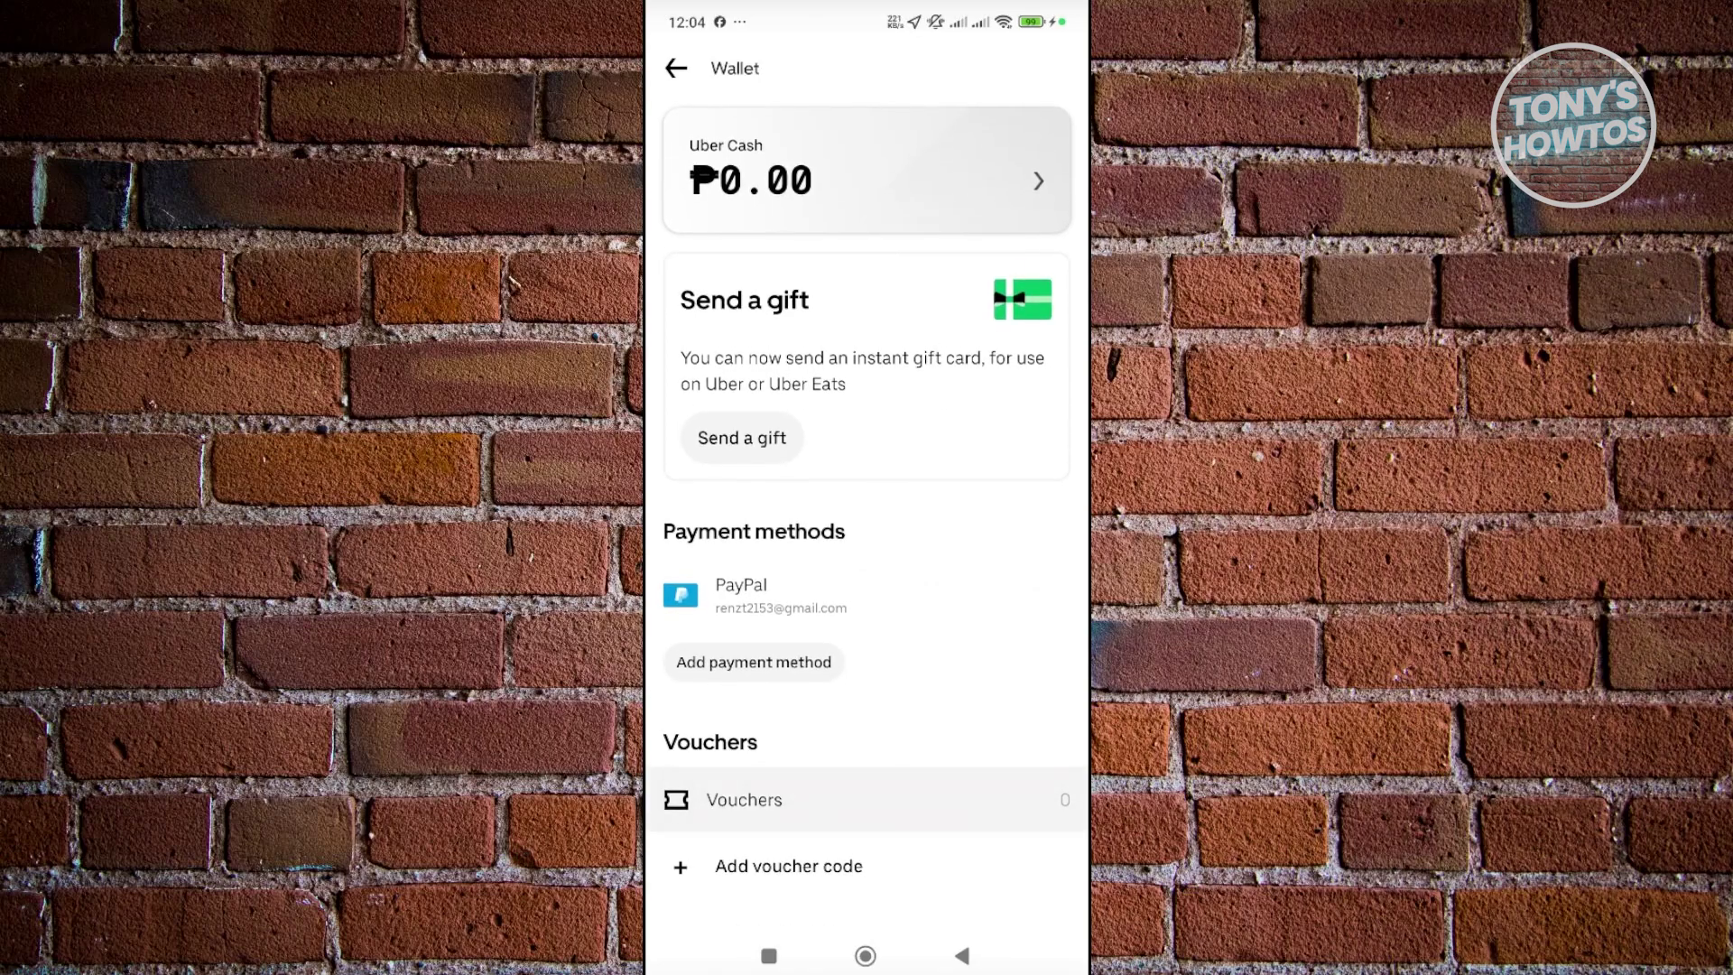
{"action": "left_click", "coordinate": [753, 657]}
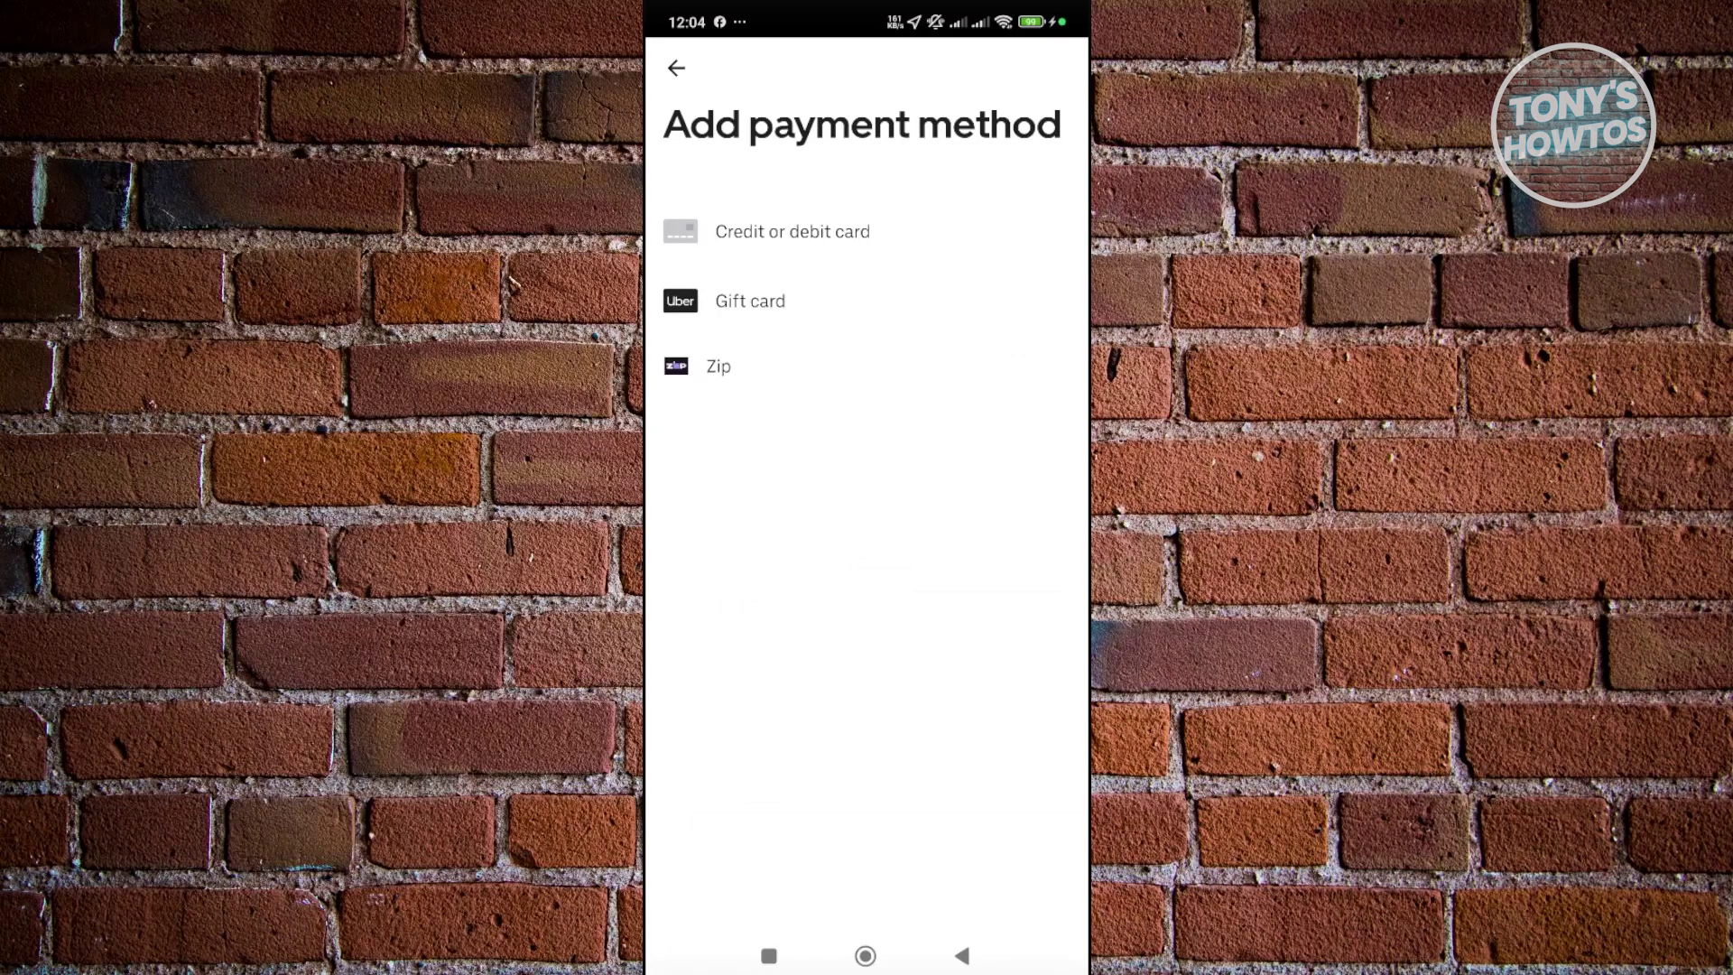
View the Credit or debit card option, then return to the Wallet.
{"action": "left_click", "coordinate": [889, 232]}
{"action": "left_click", "coordinate": [962, 957]}
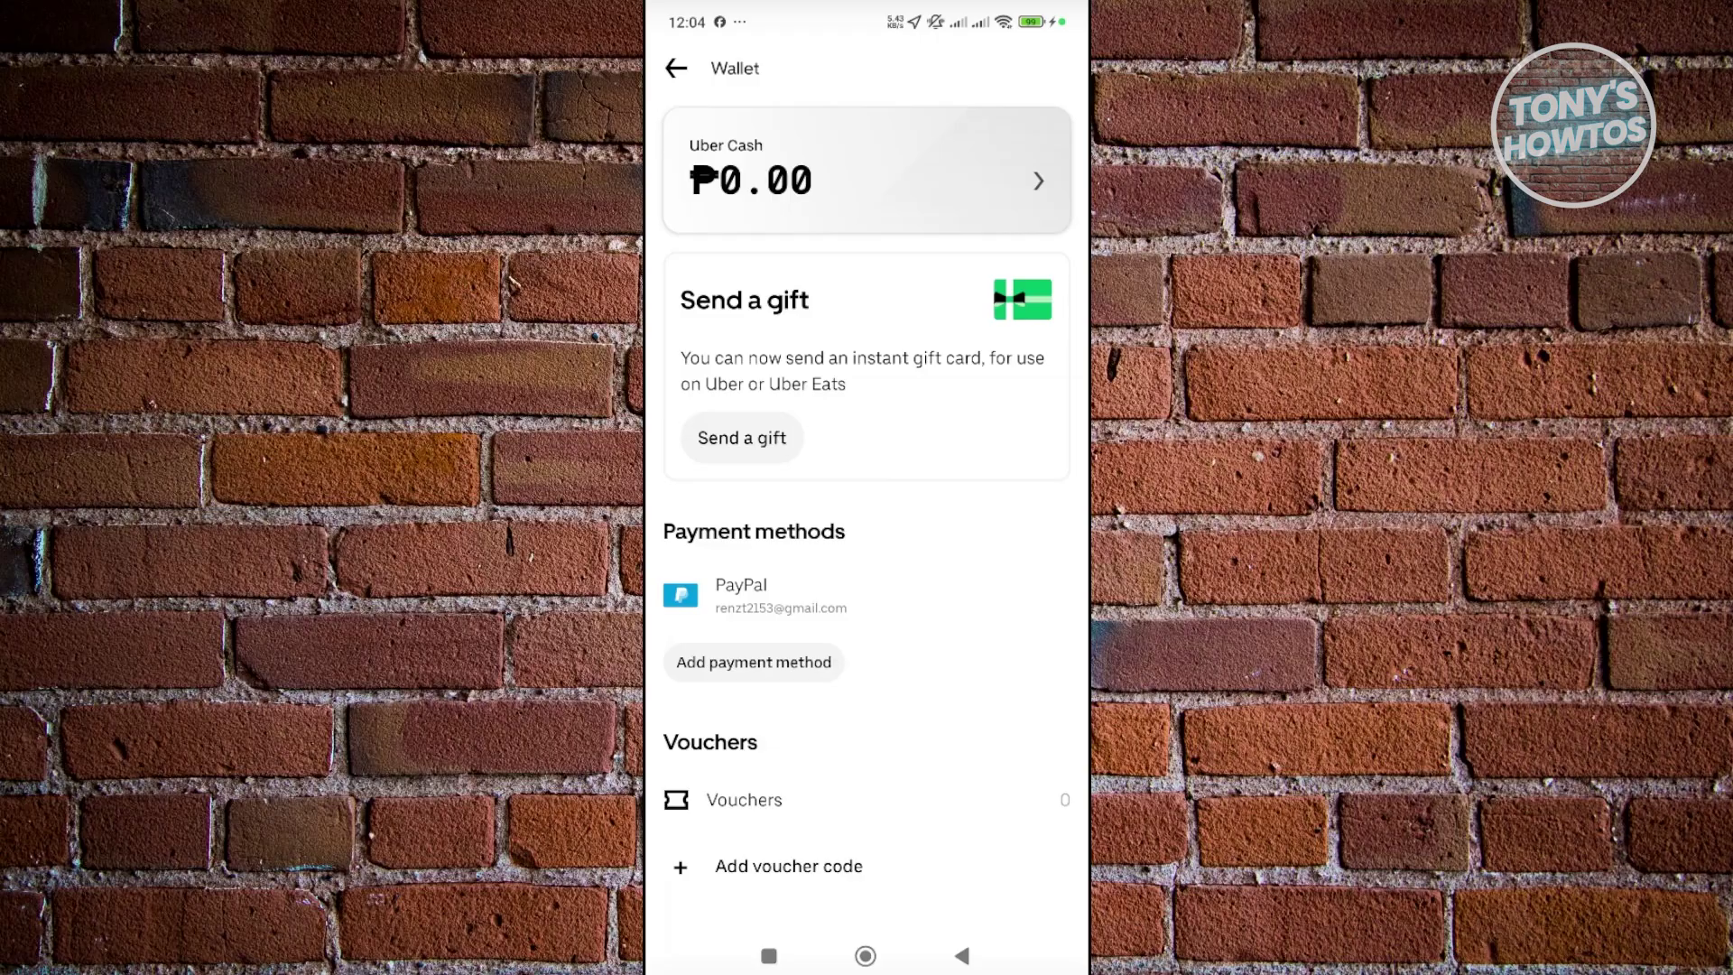
{"action": "left_click", "coordinate": [753, 662]}
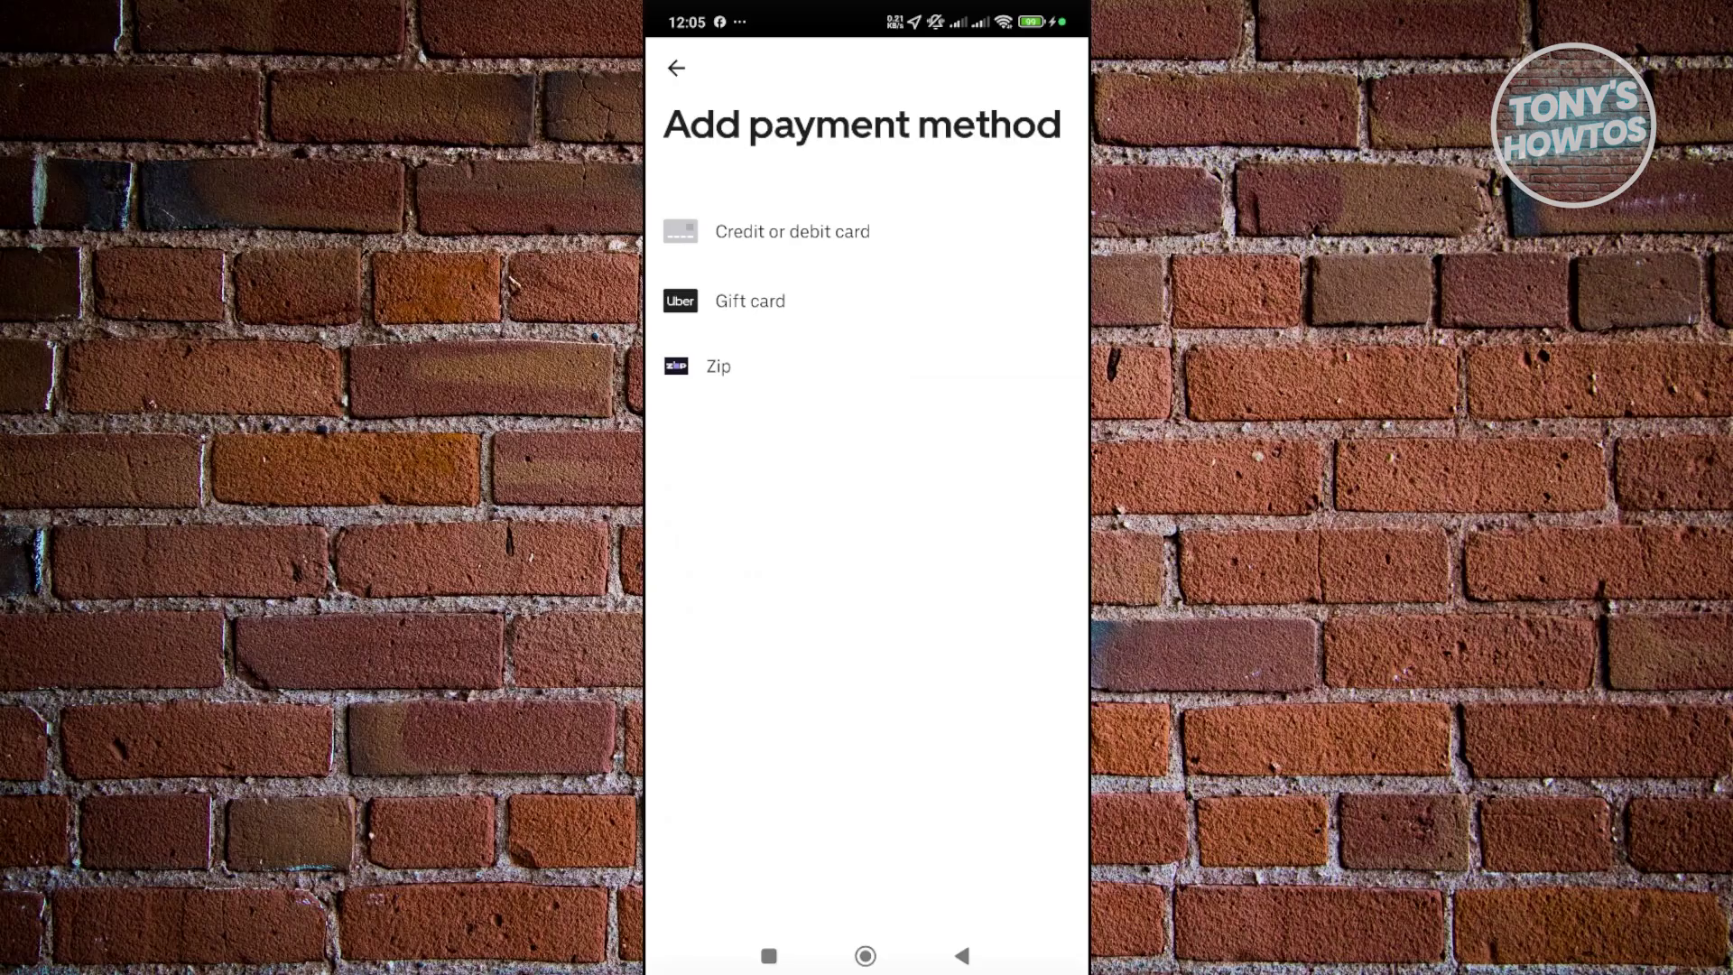
{"action": "left_click", "coordinate": [676, 67]}
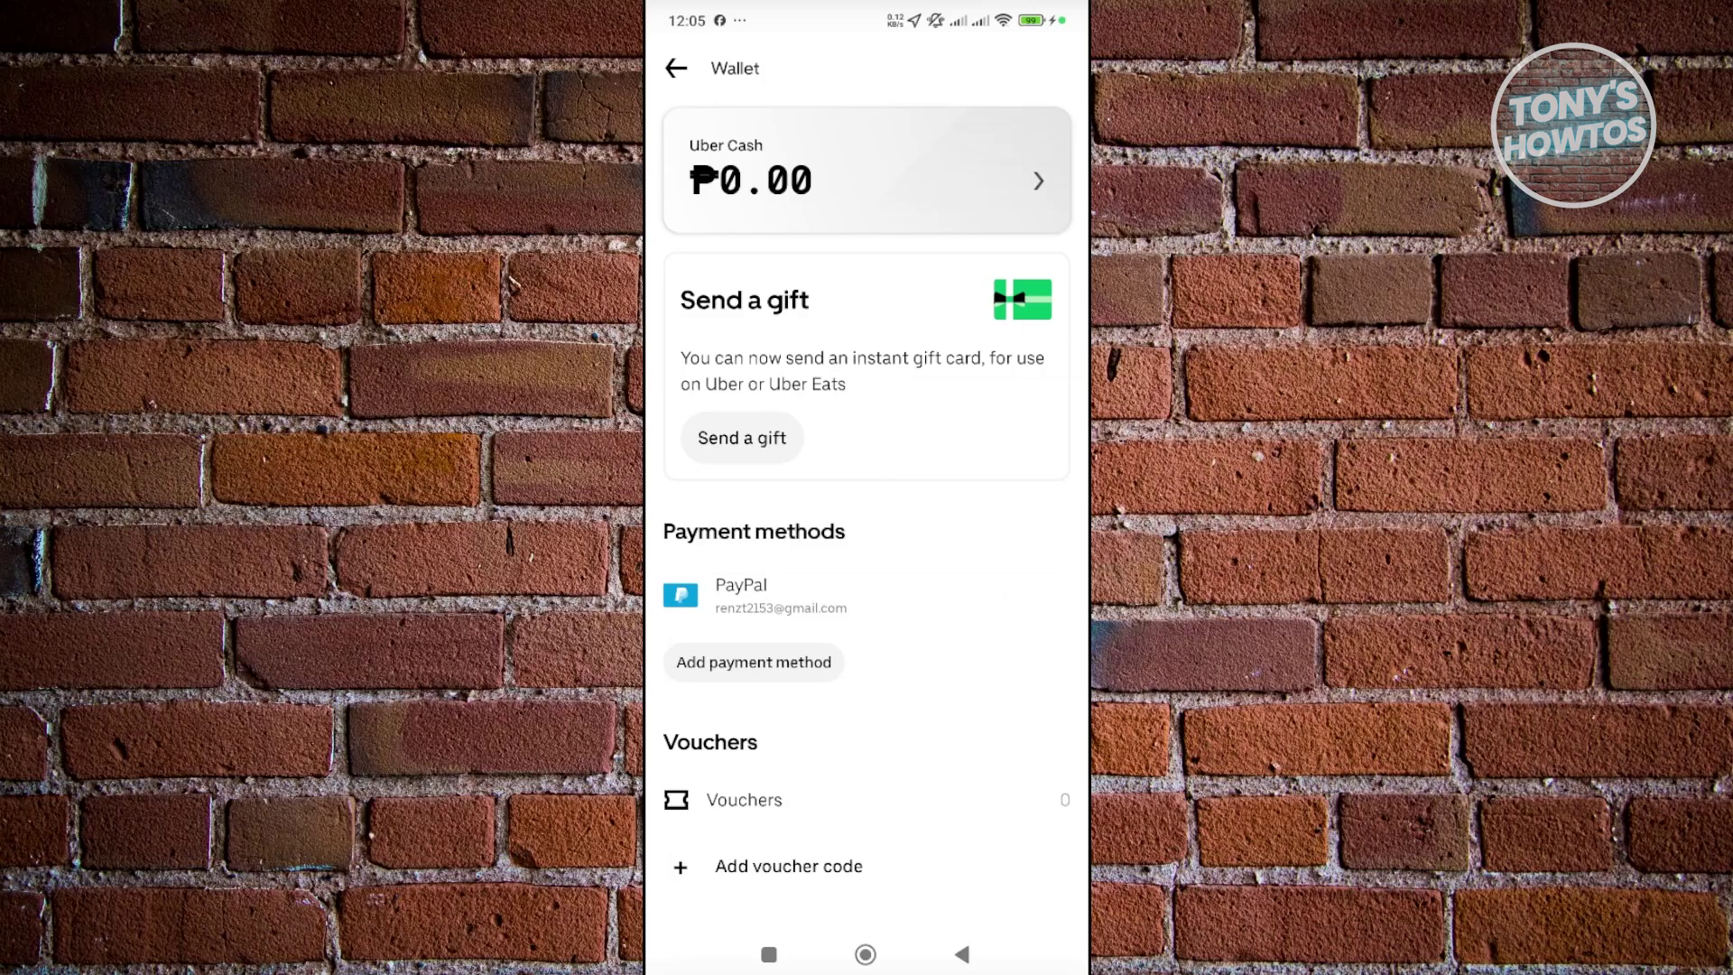
{"action": "left_click", "coordinate": [675, 68]}
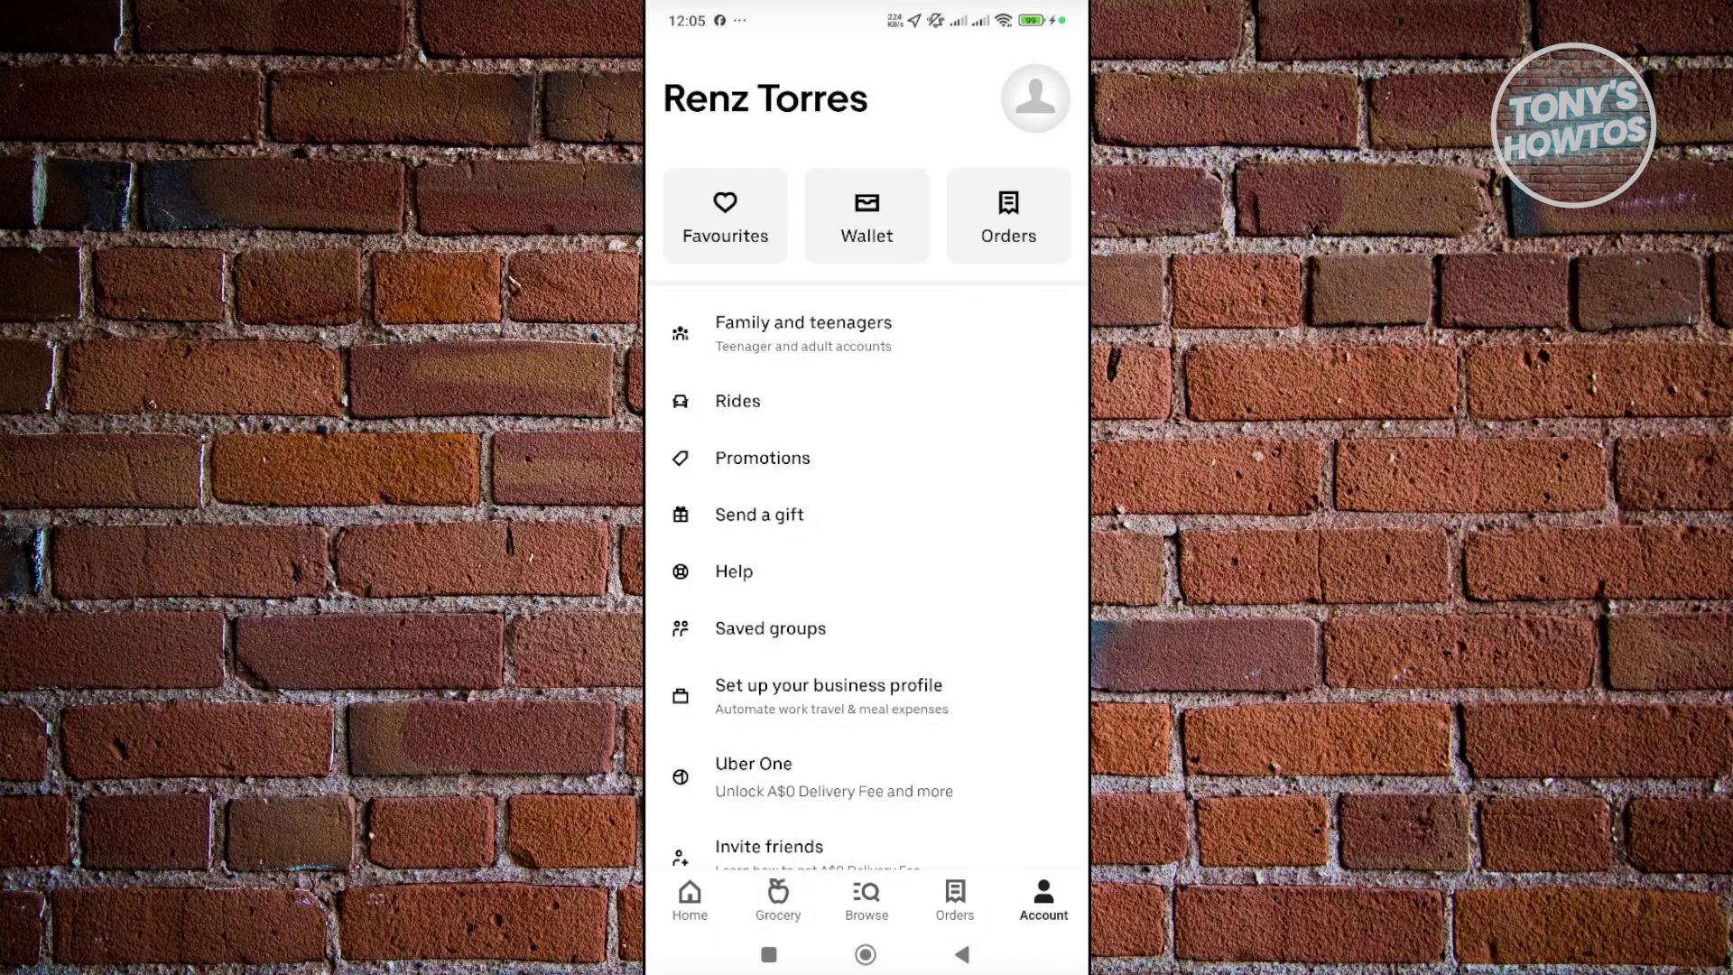
Leave Uber Eats for the Android home screen.
{"action": "left_click", "coordinate": [866, 953]}
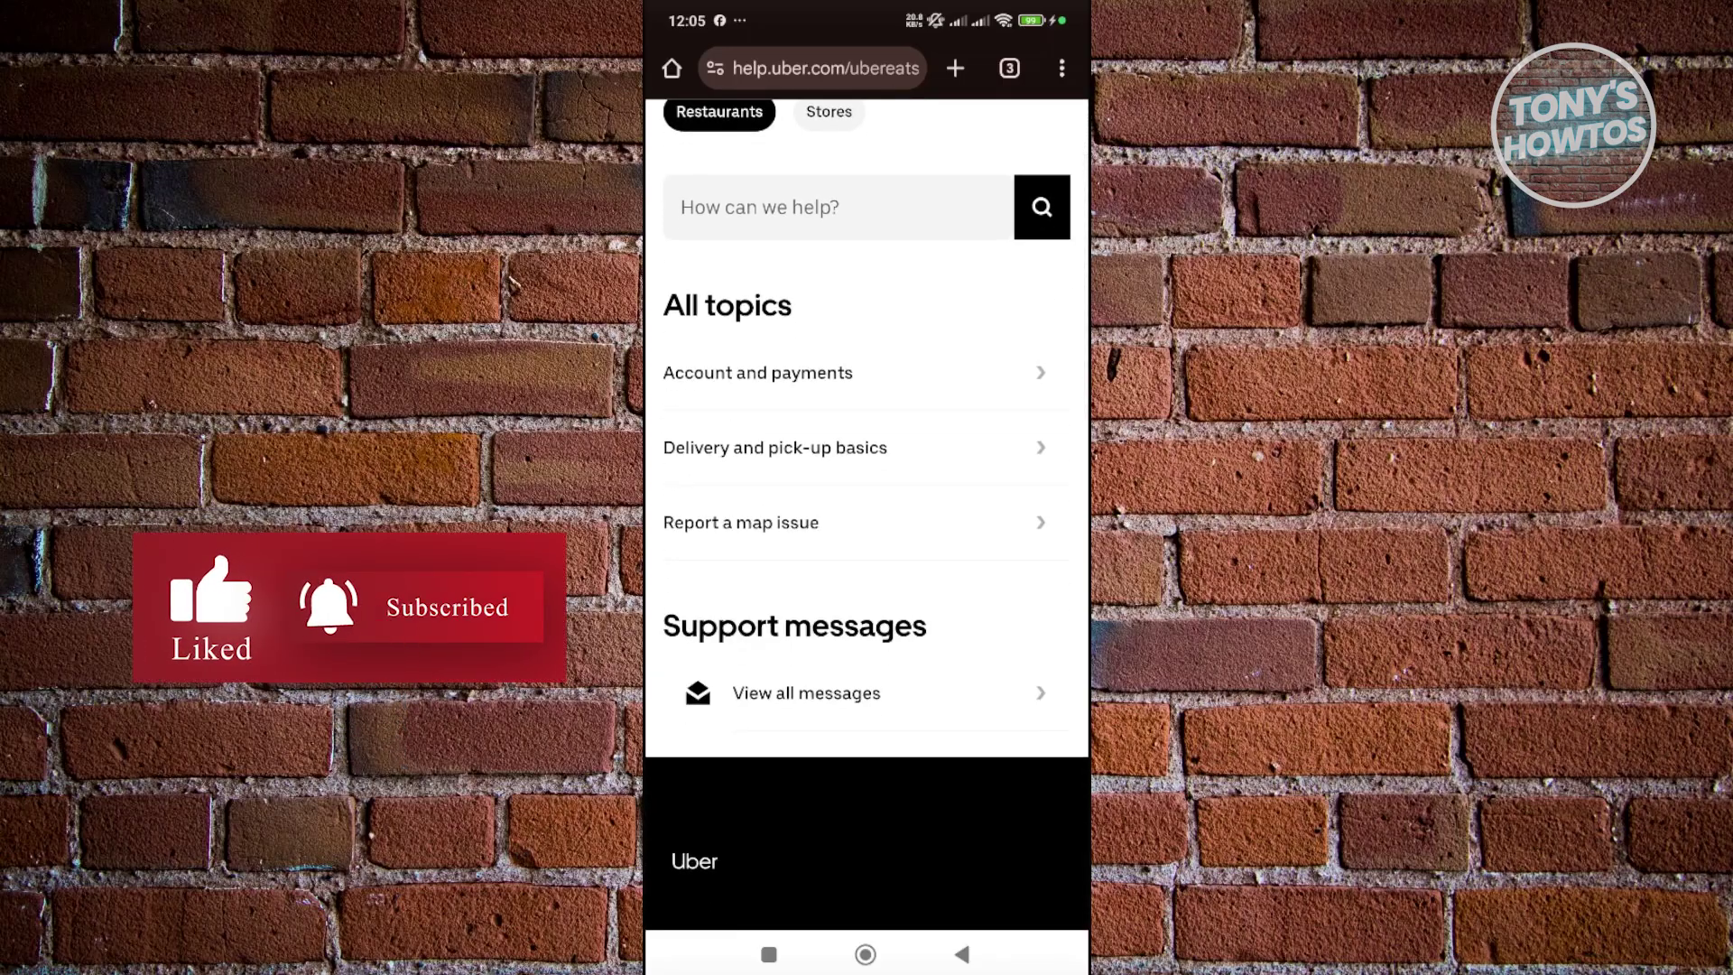
{"action": "scroll", "coordinate": [868, 541], "scroll_direction": "down", "scroll_amount": 2}
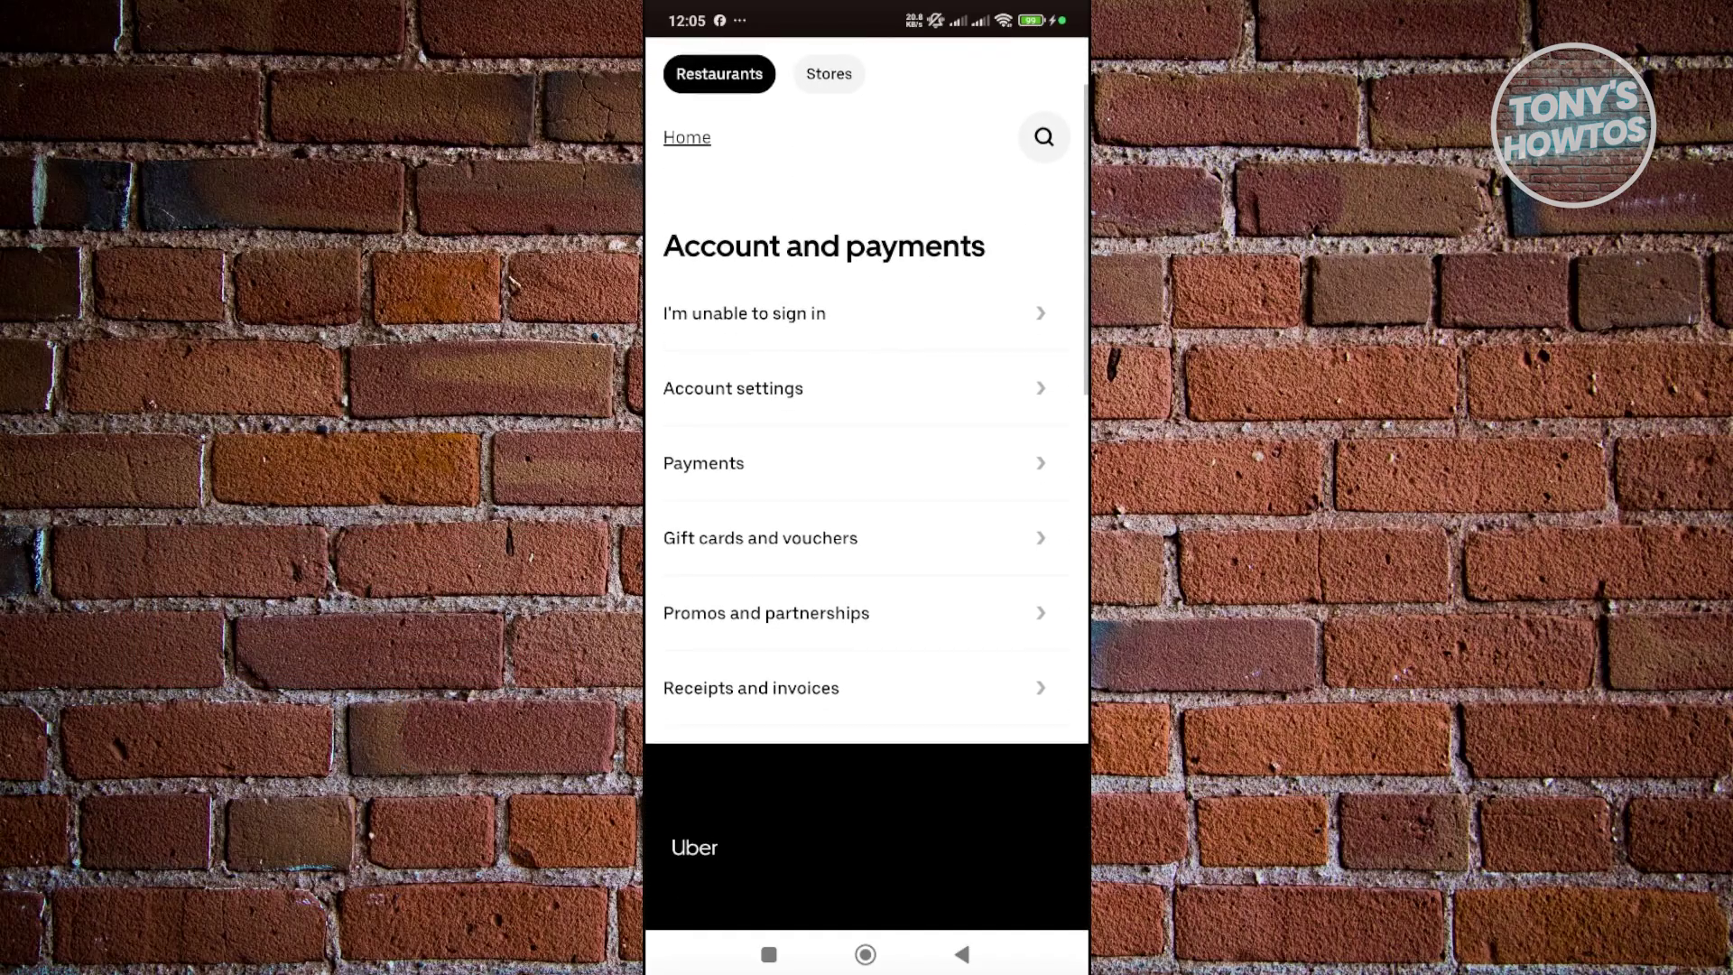
Open Payments, then the 'I have a payment issue or question' article.
{"action": "left_click", "coordinate": [705, 460]}
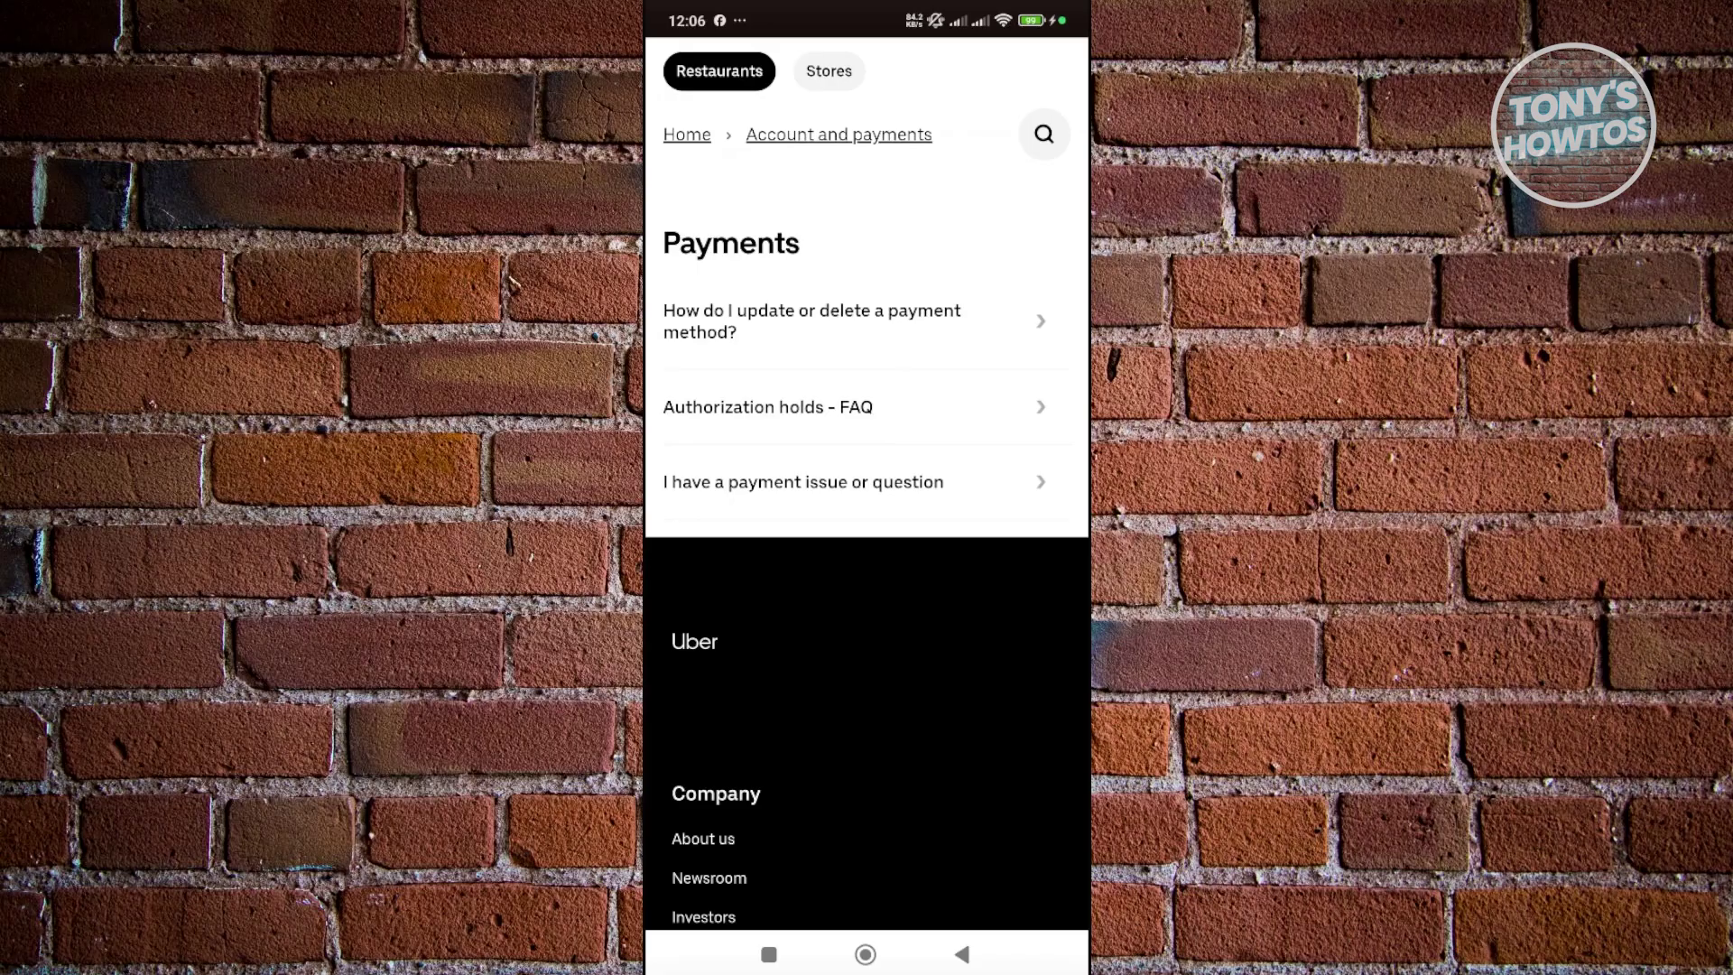
{"action": "left_click", "coordinate": [803, 481]}
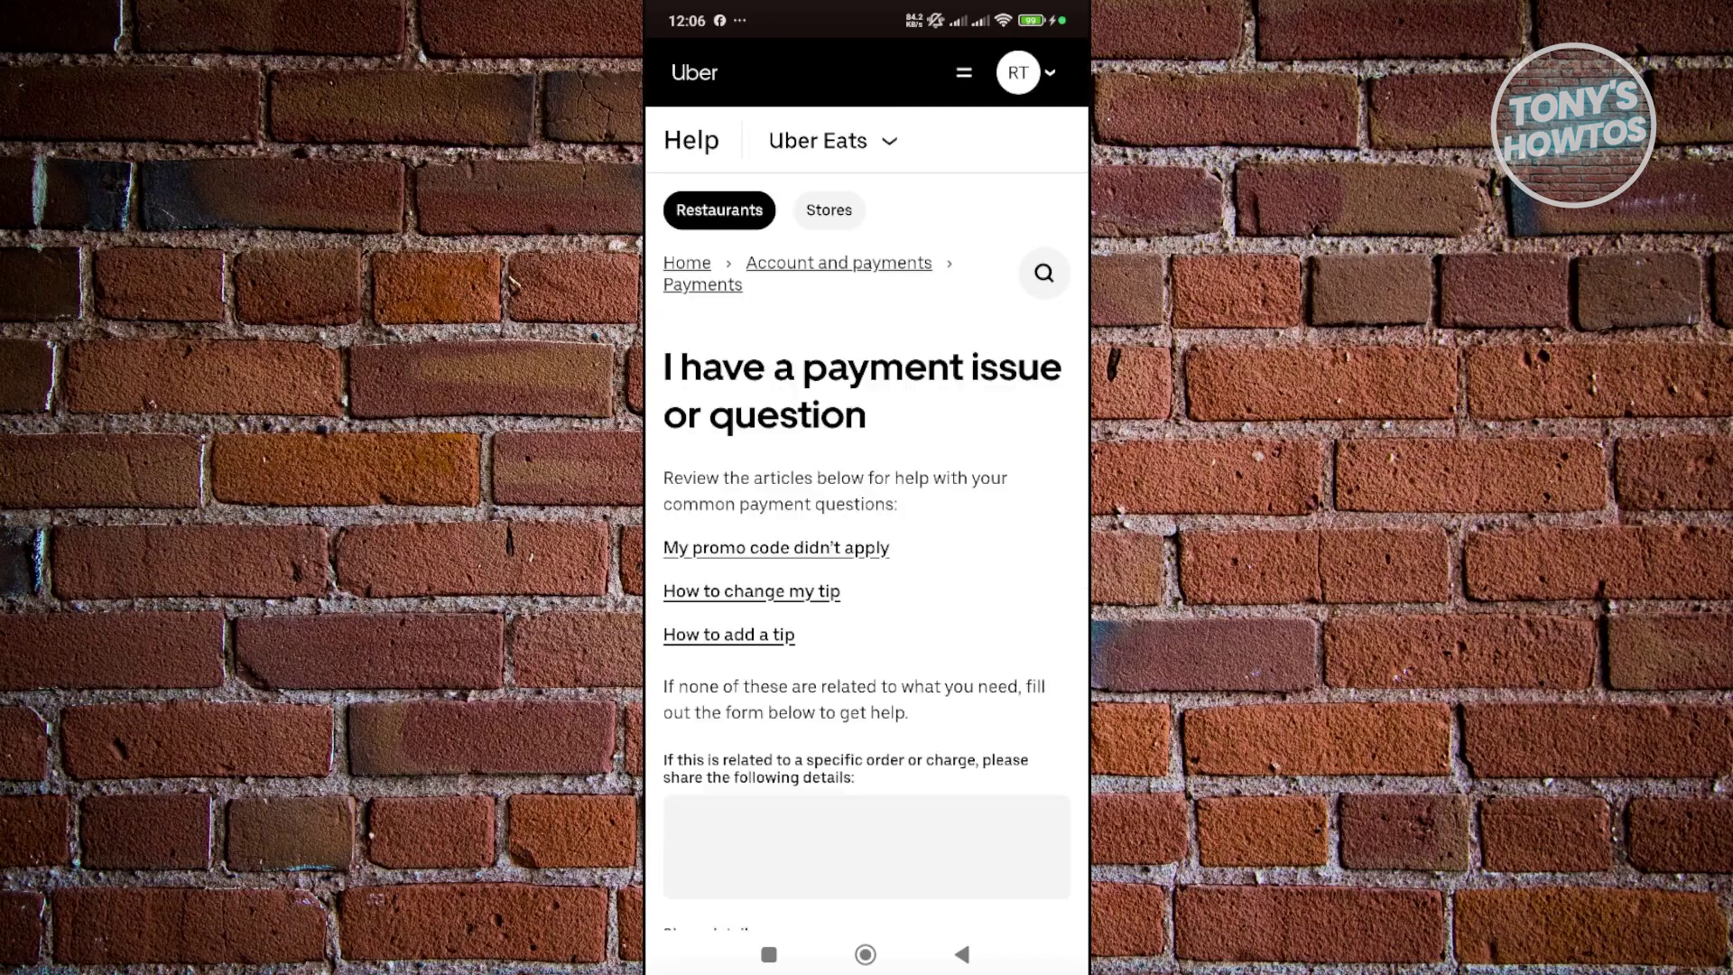
{"action": "scroll", "coordinate": [866, 542], "scroll_direction": "down", "scroll_amount": 1}
{"action": "scroll", "coordinate": [866, 542], "scroll_direction": "down", "scroll_amount": 3}
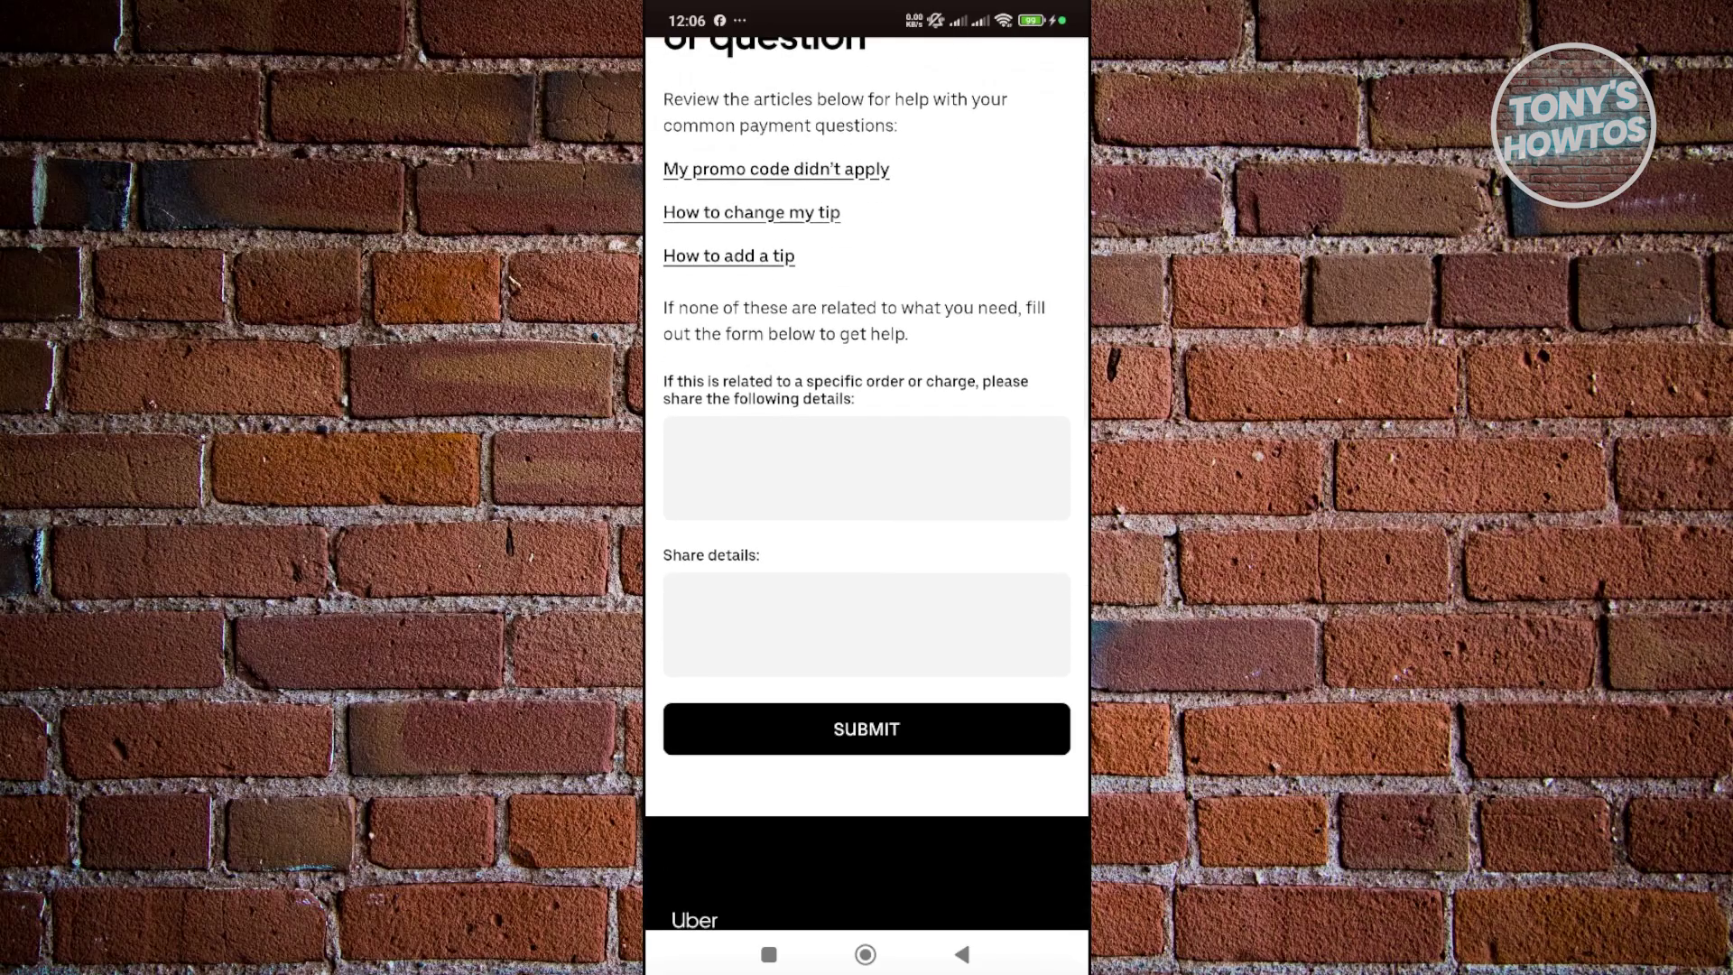